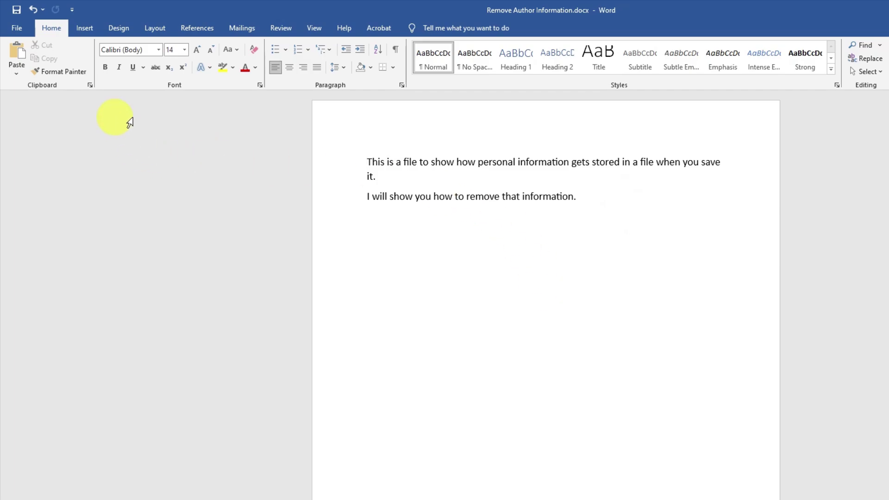
- Open File > Info for Remove Author Information.docx to review its author and last-modified-by properties
left_click(19, 28)
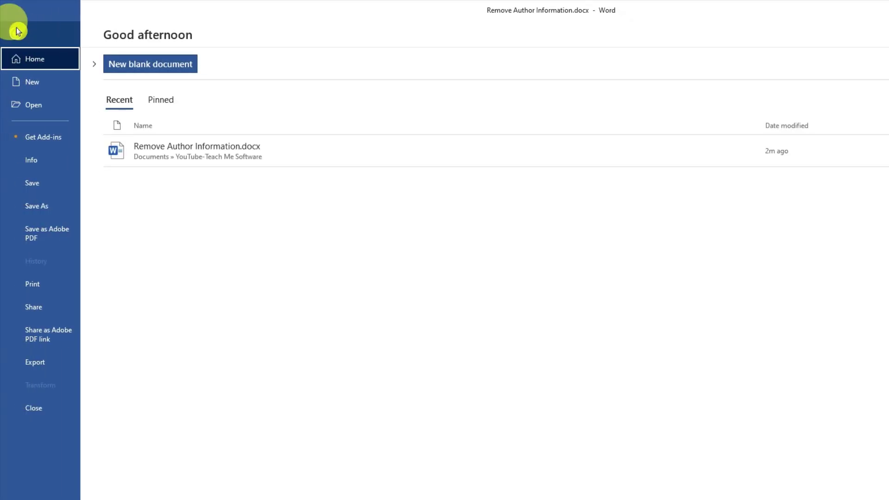
left_click(26, 163)
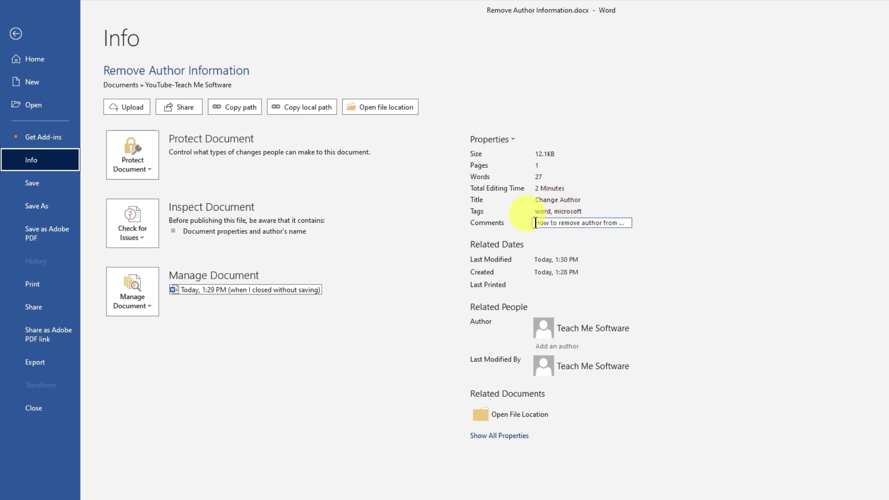
left_click(571, 223)
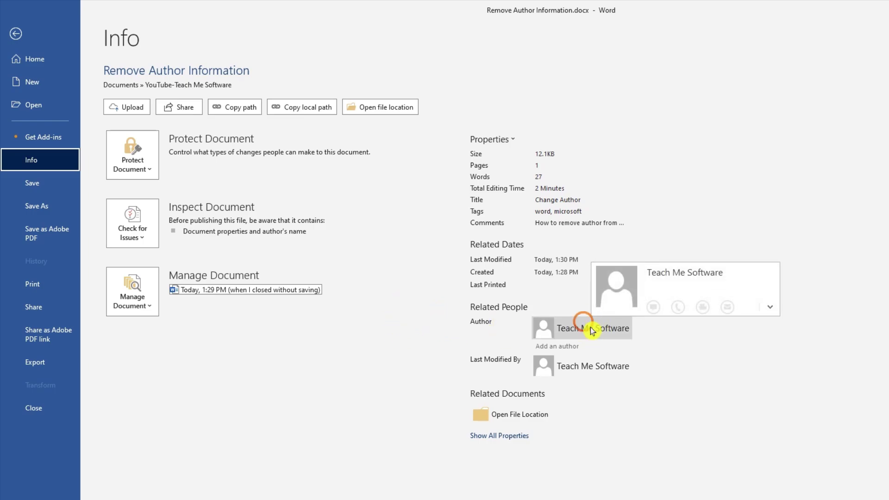
- Remove the Author entry with Remove Person, leaving the Last Modified By name unchanged
right_click(591, 328)
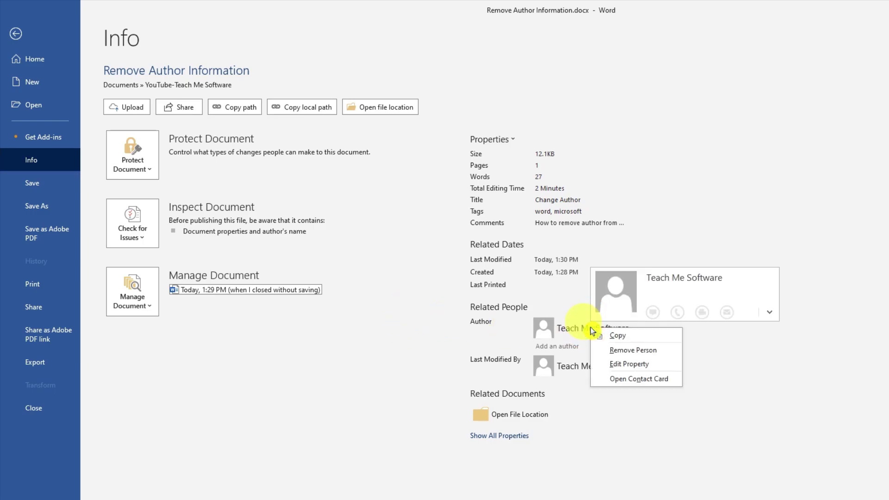
left_click(618, 354)
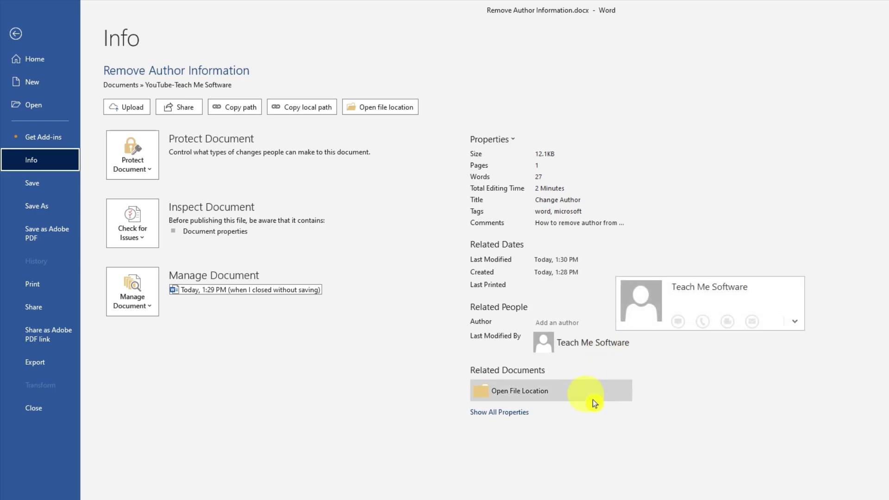
right_click(573, 344)
left_click(563, 343)
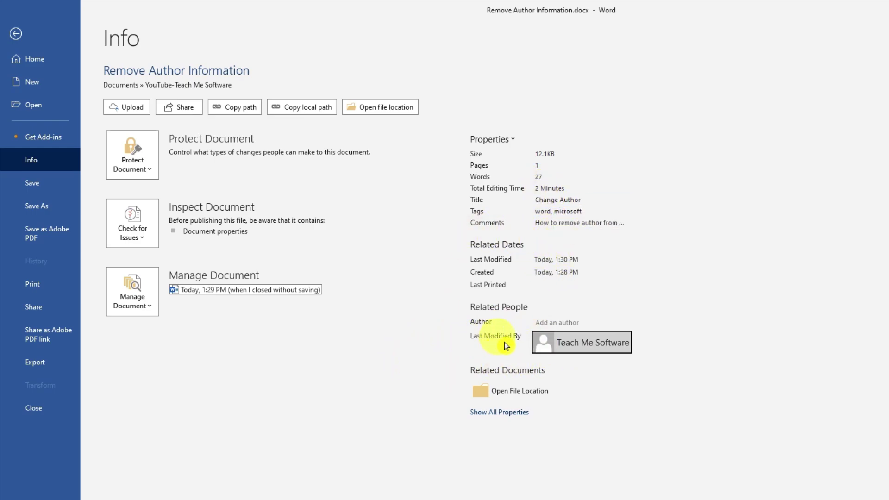
mouse_move(577, 352)
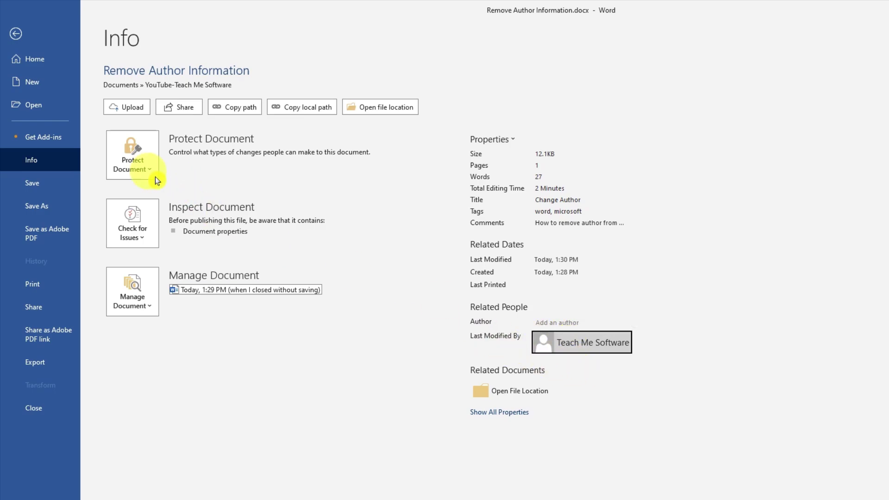
- Recheck File > Info, find the author listed again, and return to the document
left_click(19, 36)
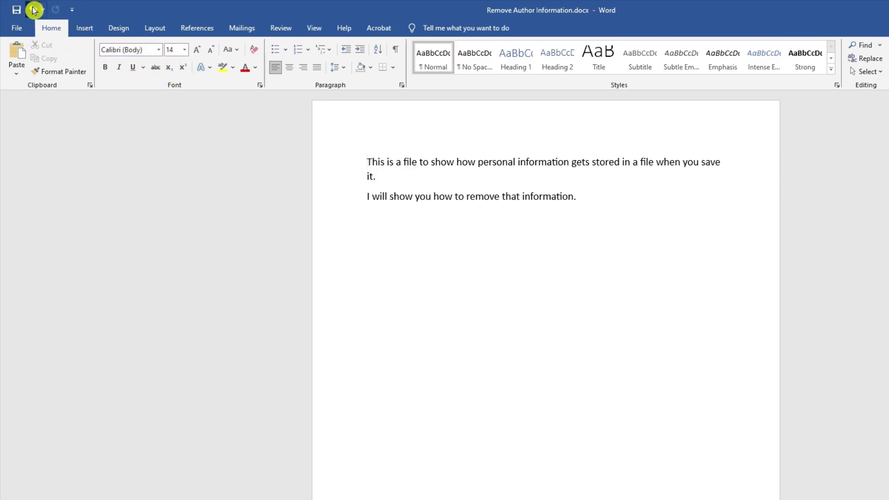
left_click(19, 32)
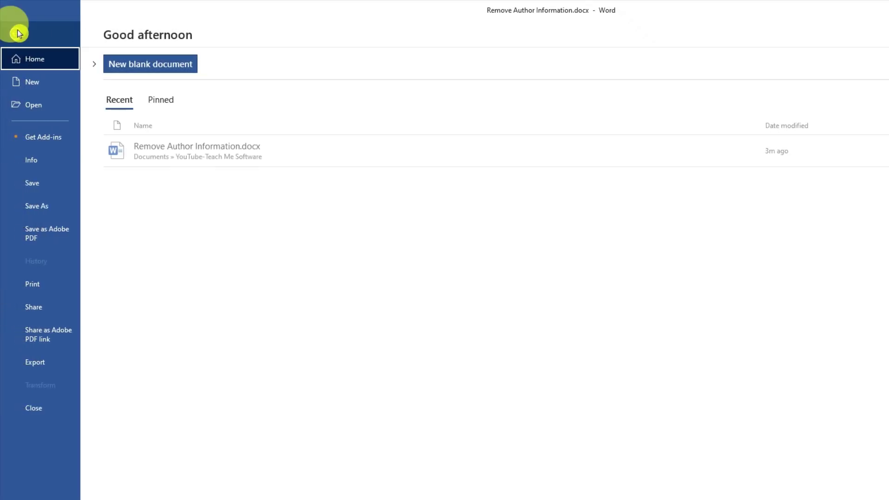
left_click(34, 162)
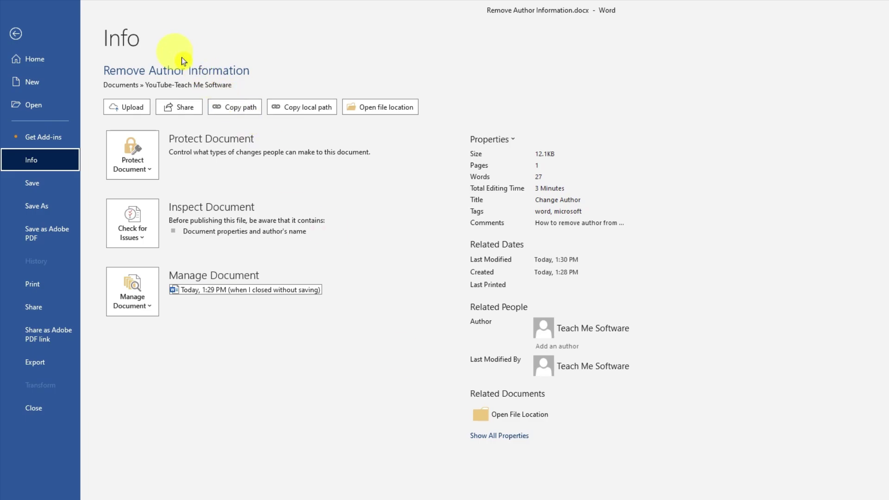
left_click(15, 33)
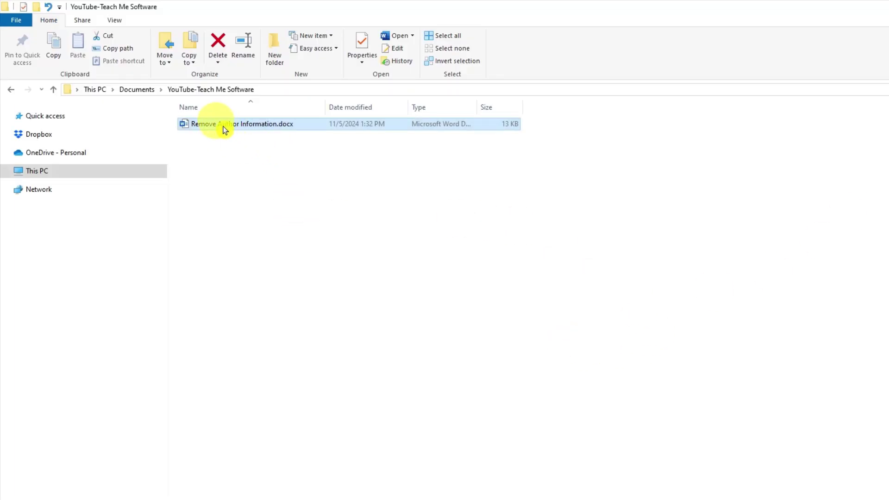
- From the docx's Properties Details tab, launch Remove Properties and Personal Information and centre its dialog
mouse_move(221, 128)
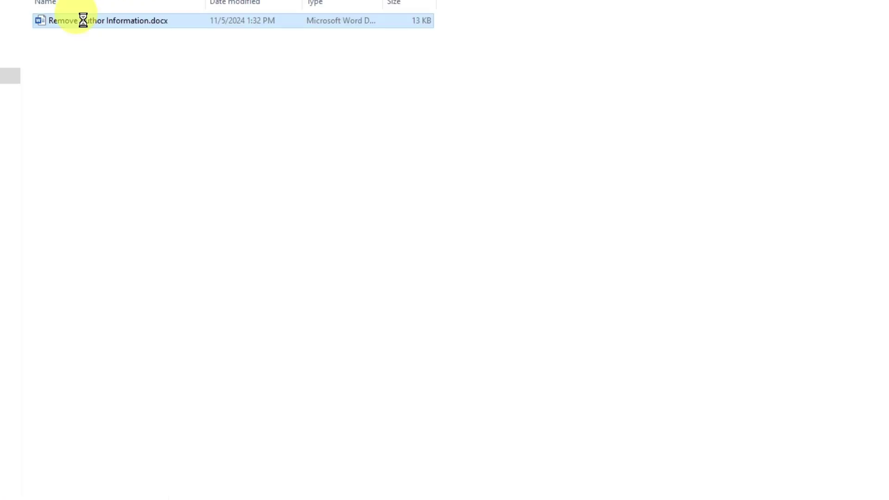
right_click(220, 125)
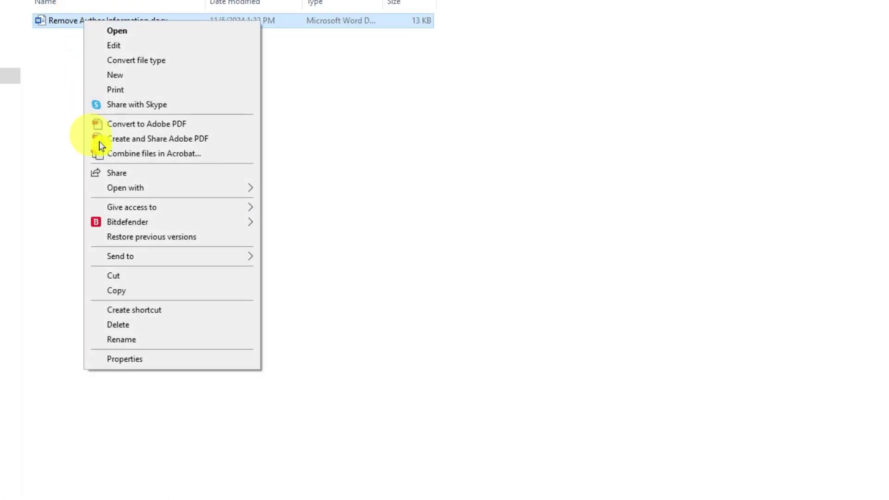
left_click(130, 359)
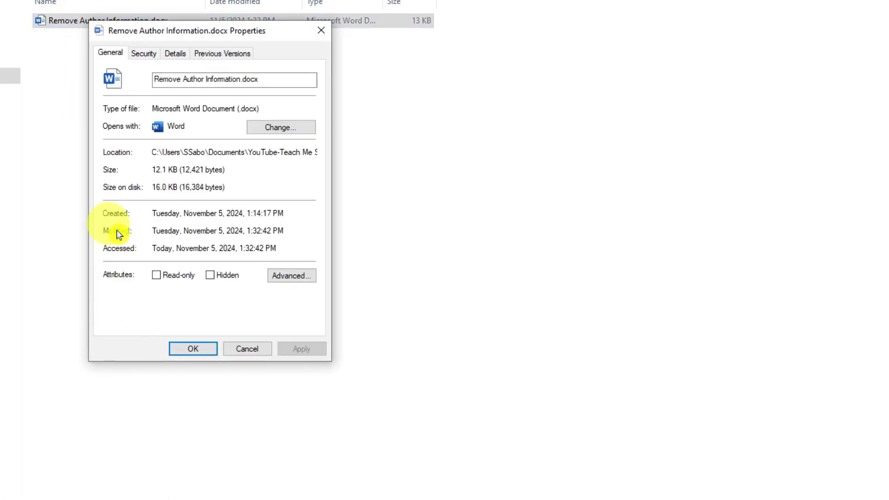
left_click(178, 52)
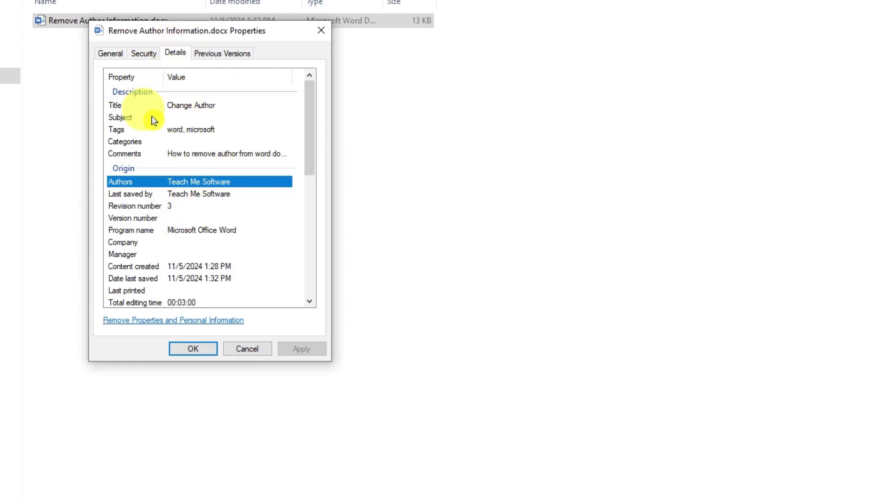
left_click(120, 324)
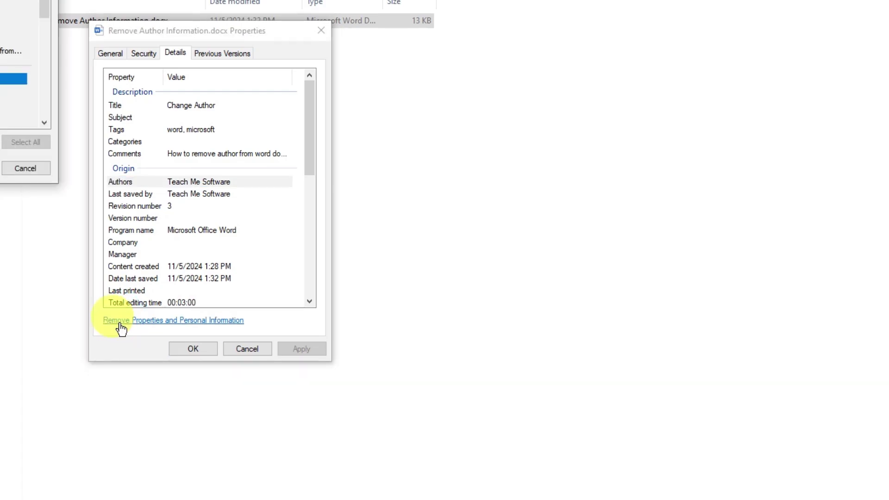
left_click_drag(0, 0, 502, 65)
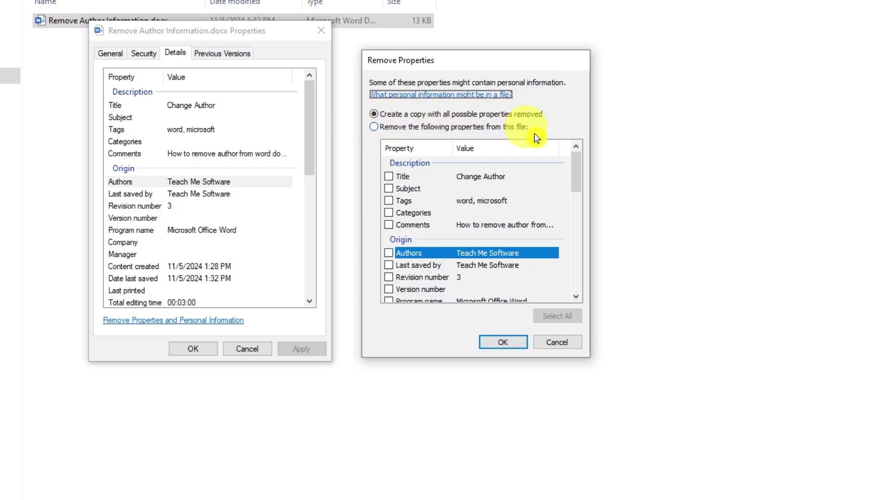
- Choose to remove properties from this file itself, select all properties, and confirm
left_click(375, 128)
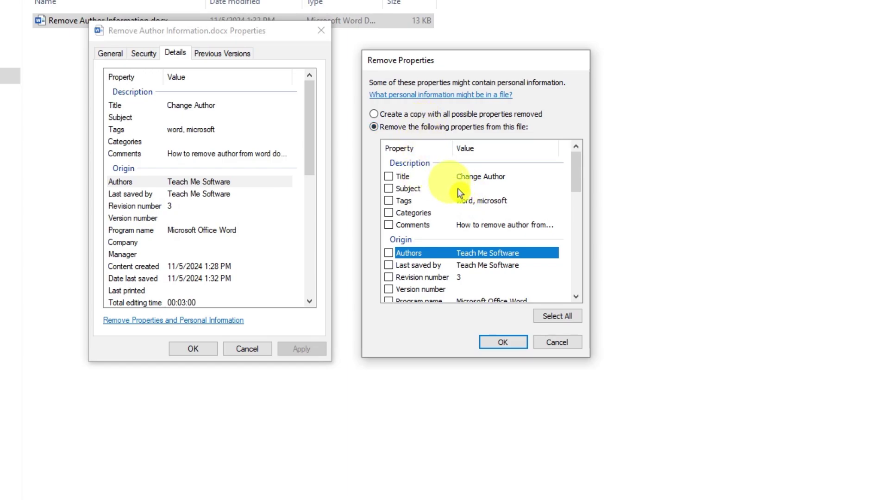
scroll(460, 190, "down", 2)
scroll(460, 211, "down", 1)
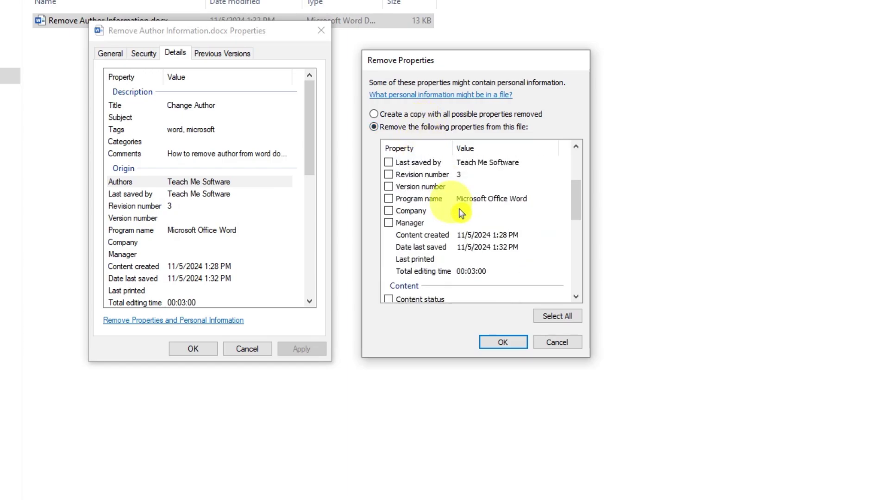
scroll(459, 222, "up", 2)
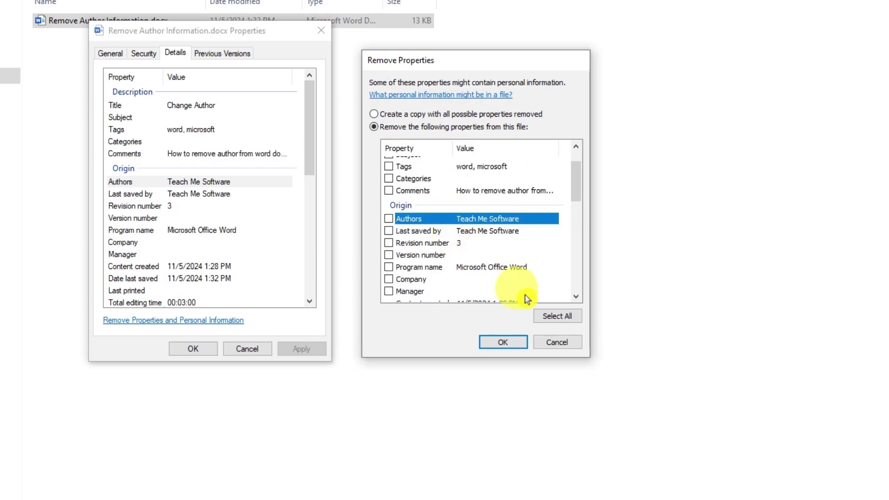
left_click(552, 315)
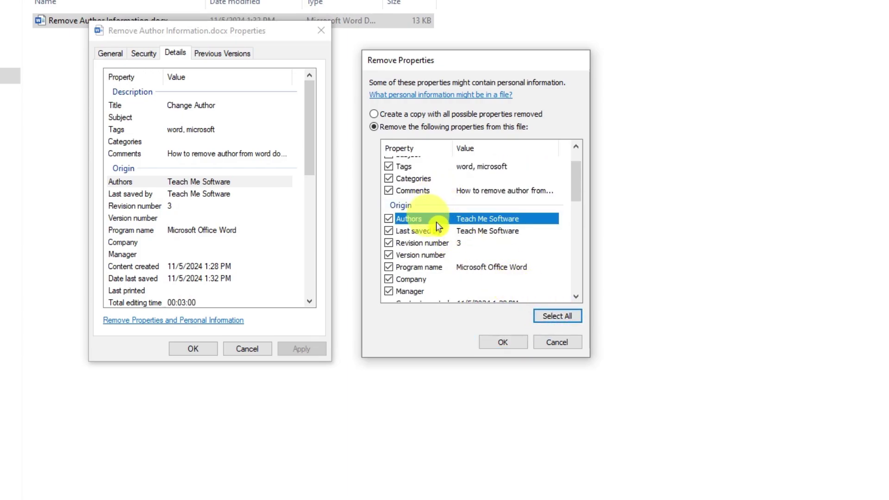
scroll(442, 229, "up", 1)
scroll(446, 232, "down", 4)
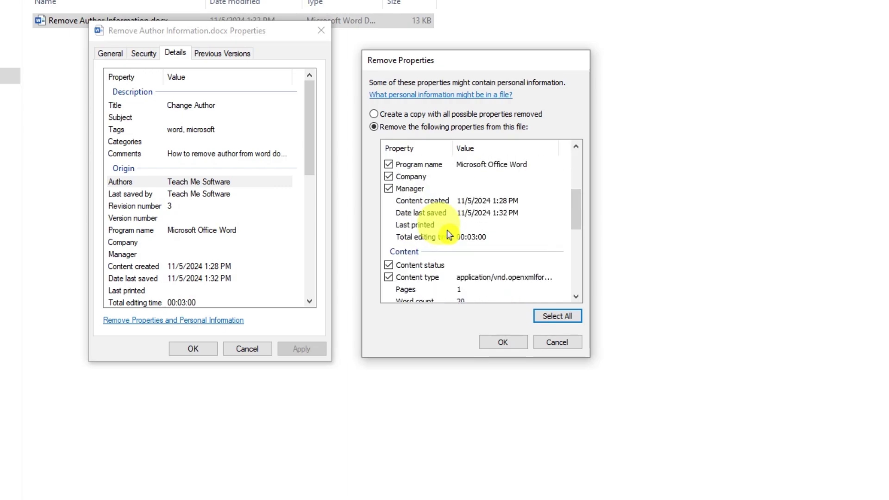
left_click(502, 342)
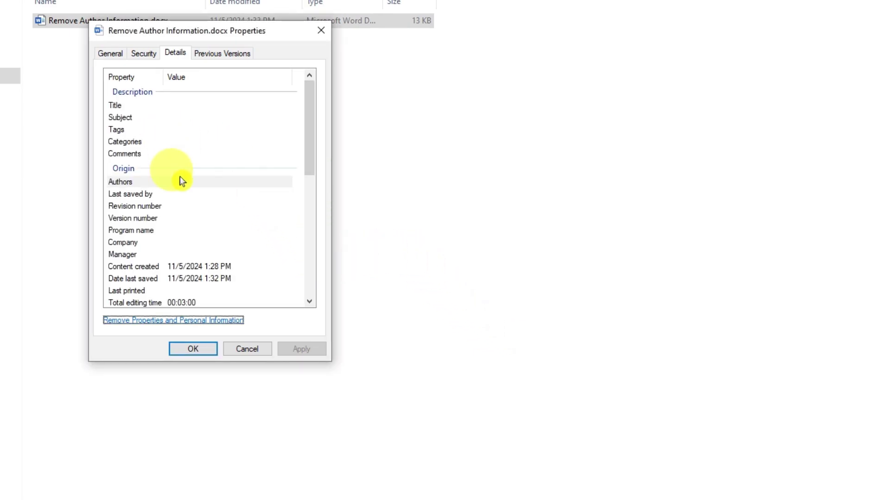
- Close the Properties dialog, cancel the file rename, and reopen Remove Author Information.docx in Word
left_click(197, 348)
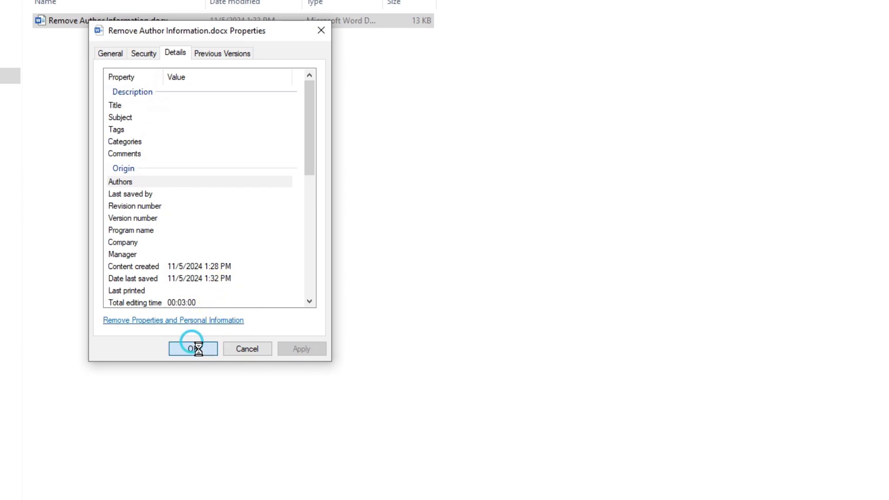
left_click(110, 22)
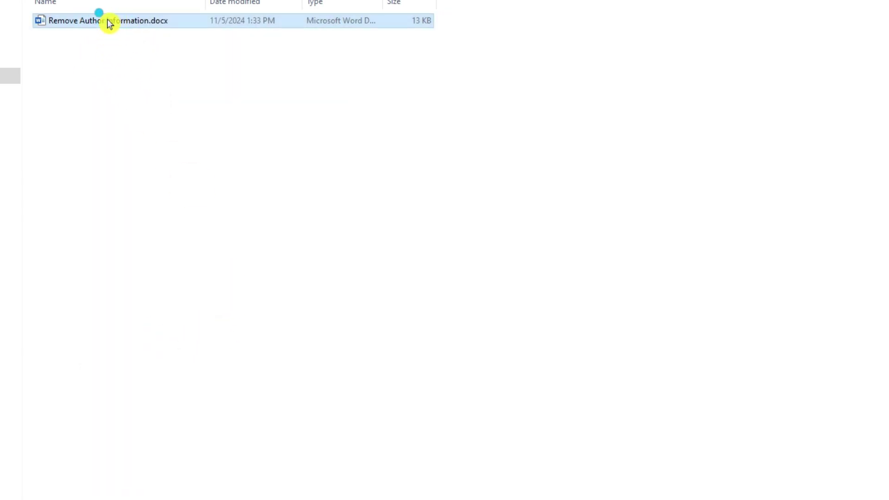
key("ctrl+Left")
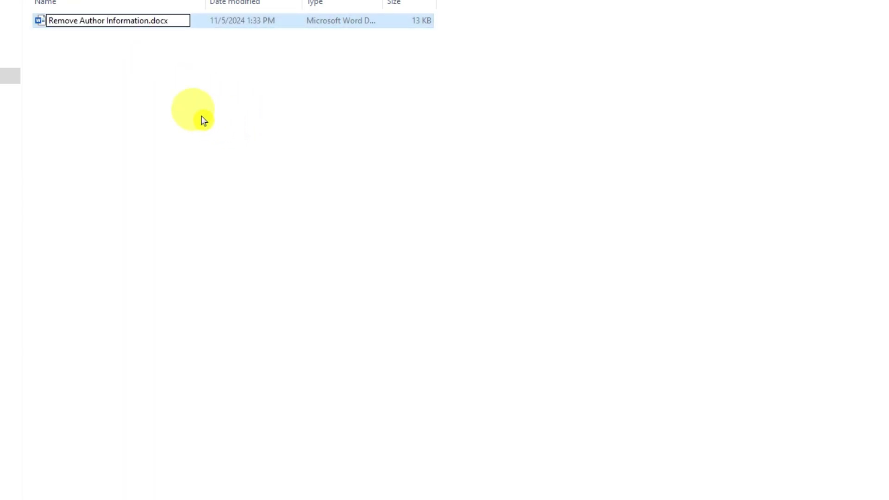
double_click(40, 21)
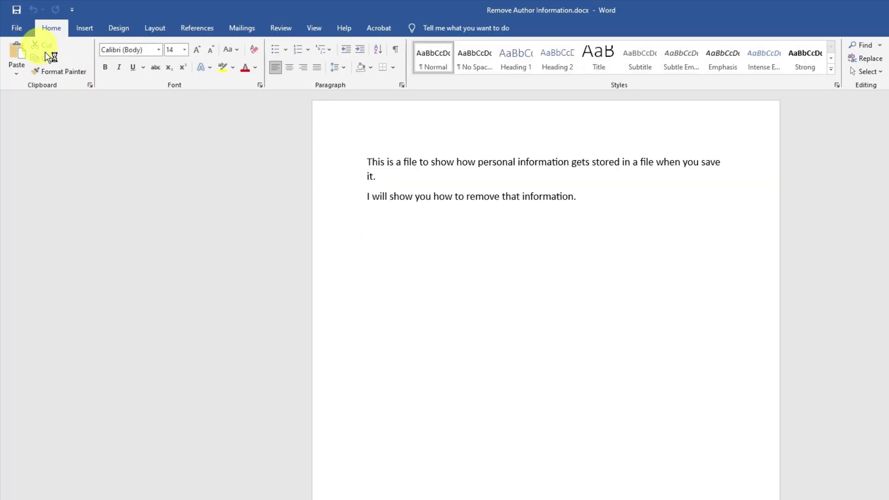
- Confirm on File > Info that Author and Last Modified By are blank, then switch to Explorer
left_click(14, 19)
left_click(28, 165)
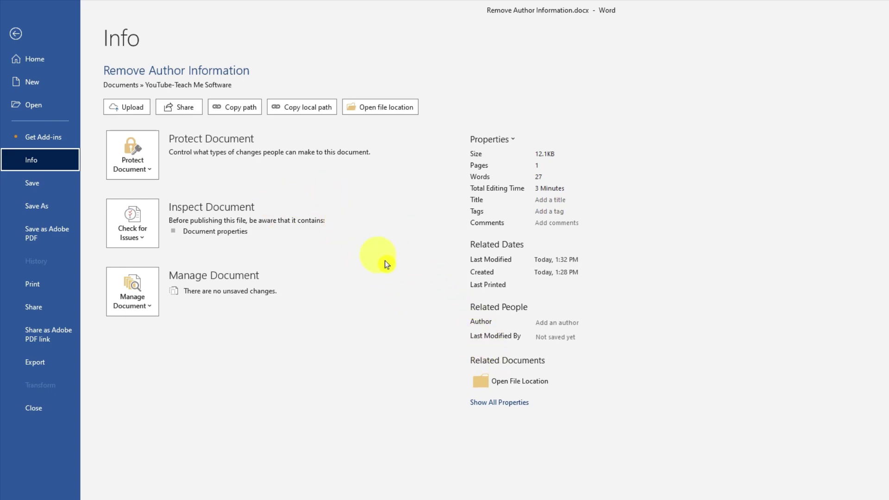
left_click(16, 40)
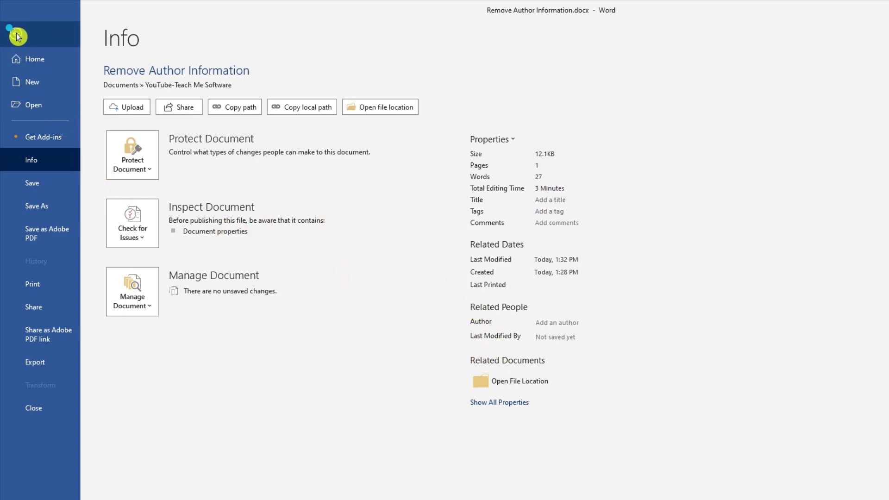
key("alt+Tab")
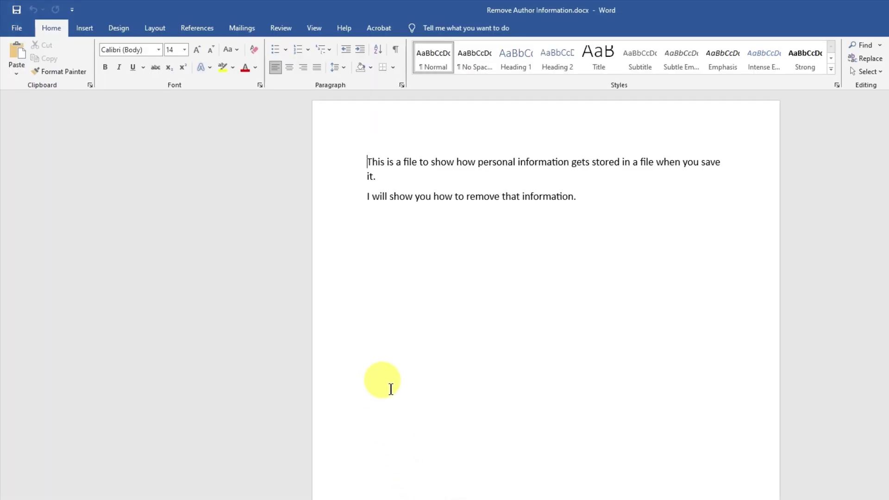
- Add ' end' after 'information.' and save the document
left_click(588, 197)
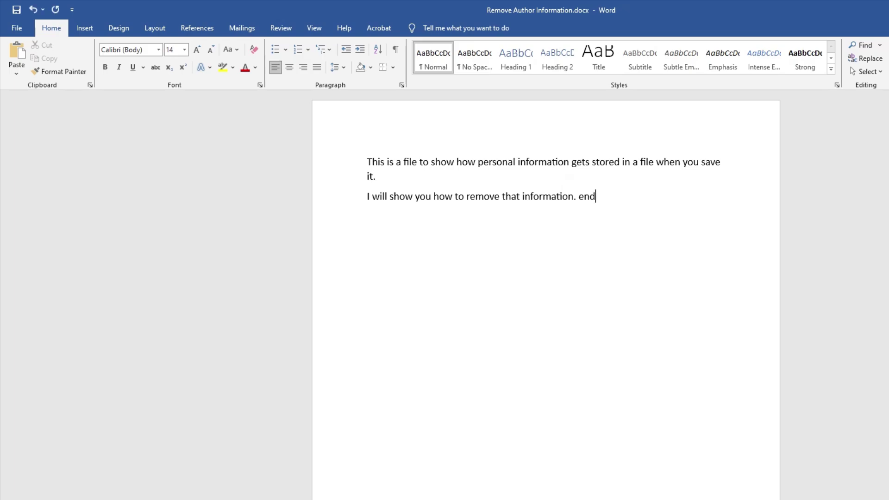
left_click(621, 314)
left_click(17, 11)
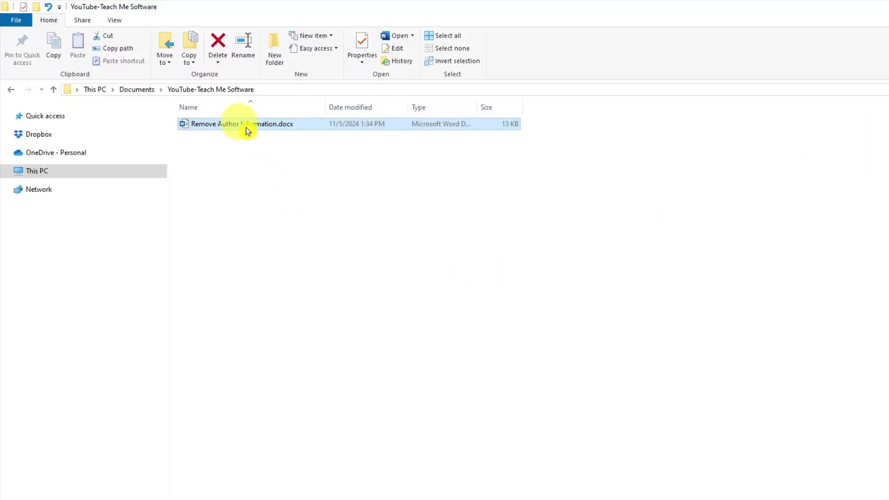
- Reopen the docx from Explorer and see on File > Info that Last Modified By is filled again
double_click(246, 127)
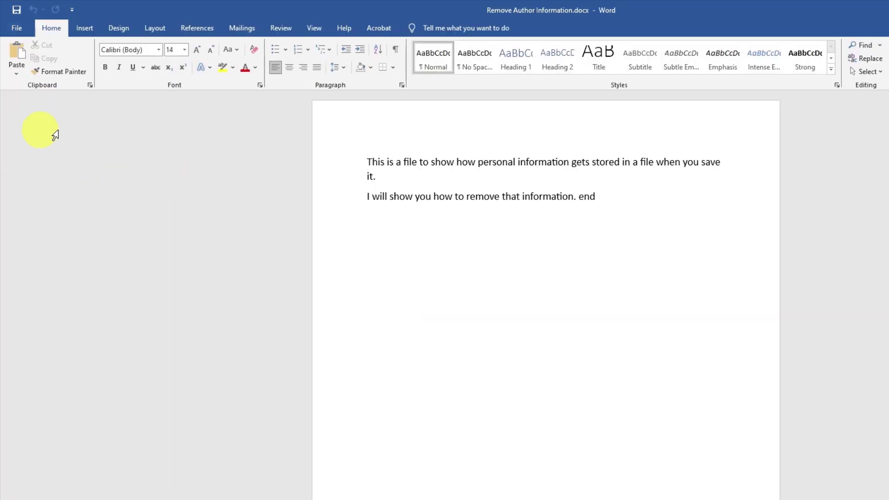
left_click(16, 28)
left_click(21, 159)
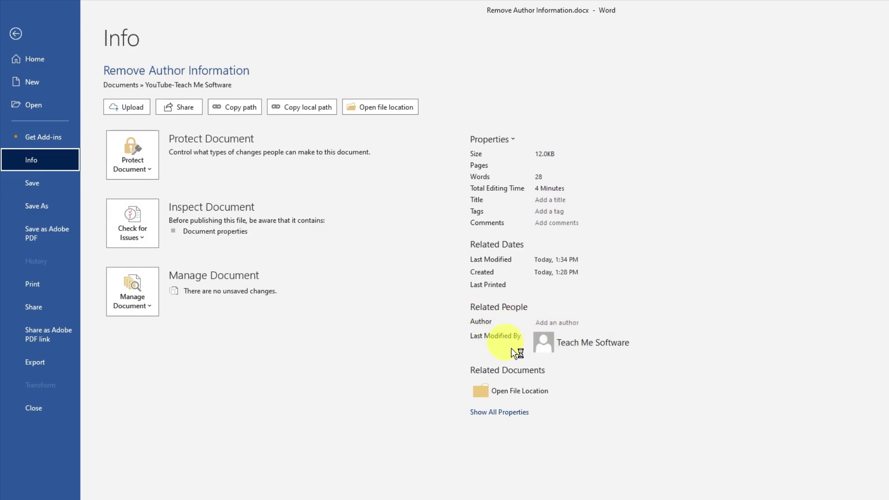
mouse_move(571, 351)
left_click(17, 36)
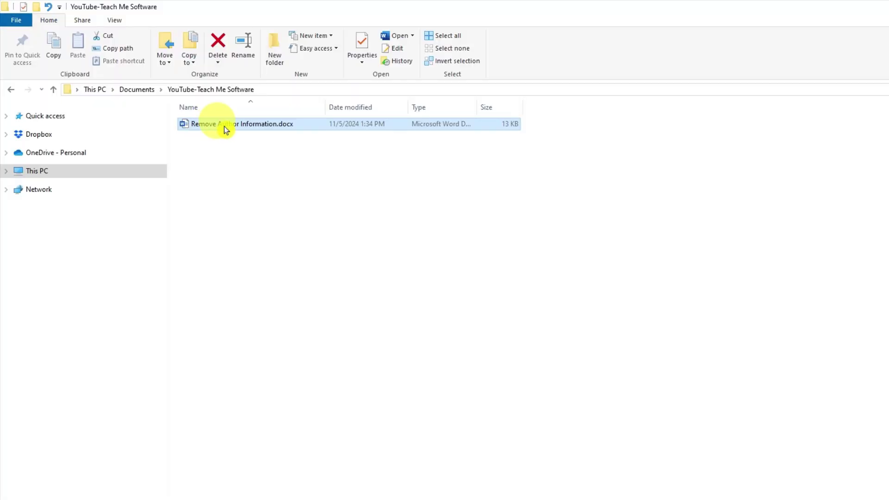
- Open the docx's Properties Details tab and launch Remove Properties and Personal Information beside it
double_click(217, 124)
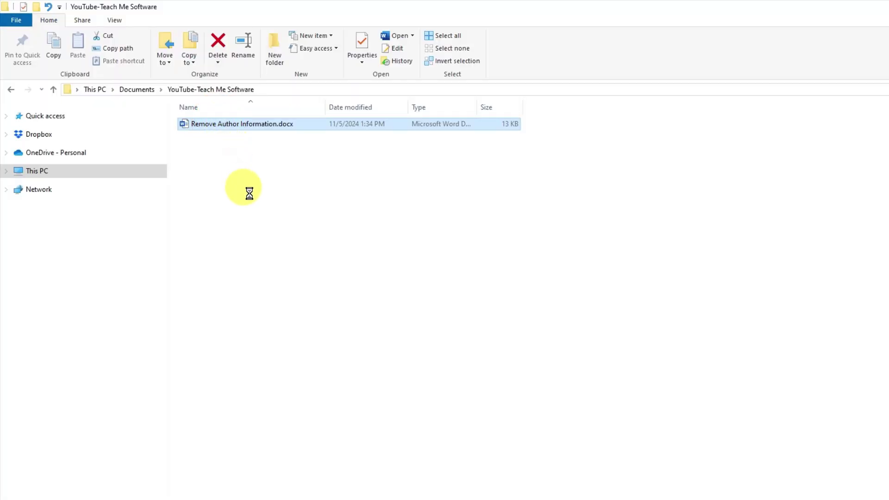
right_click(226, 124)
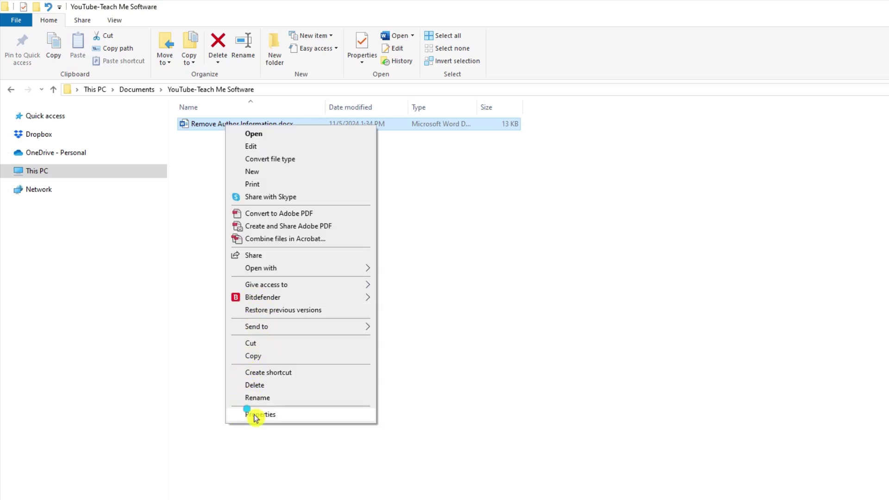
left_click(255, 414)
left_click(183, 54)
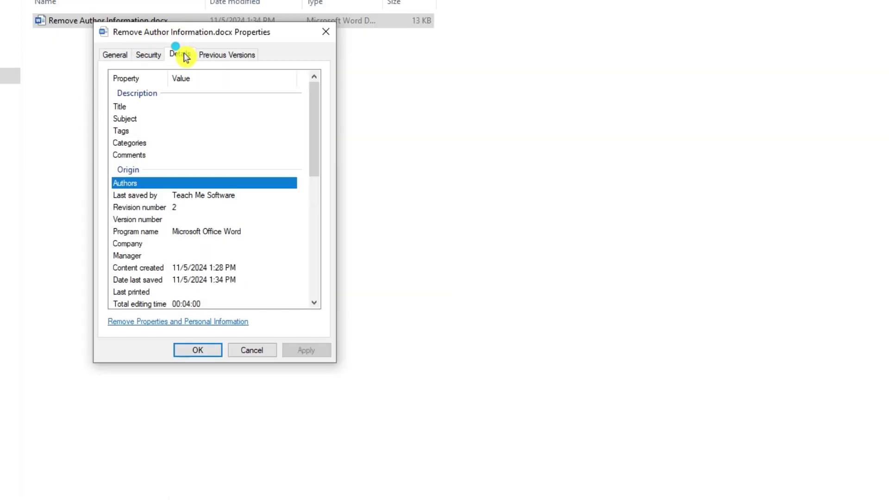
left_click(144, 322)
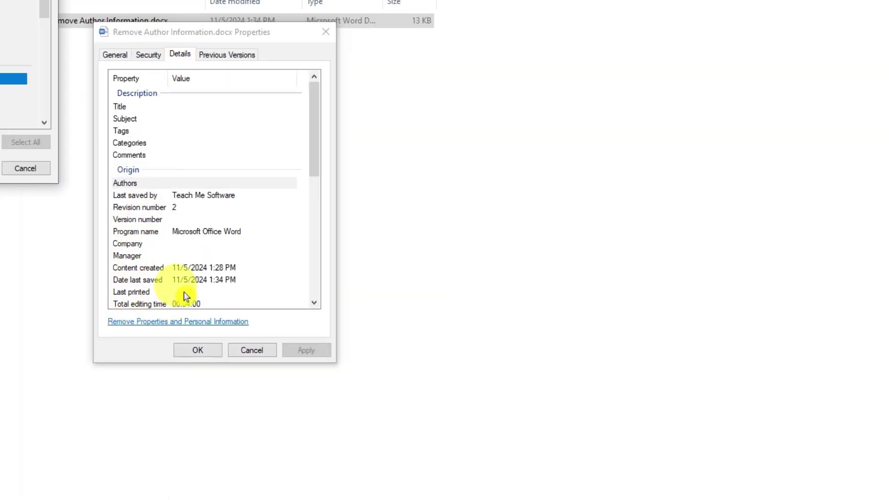
left_click_drag(0, 0, 494, 50)
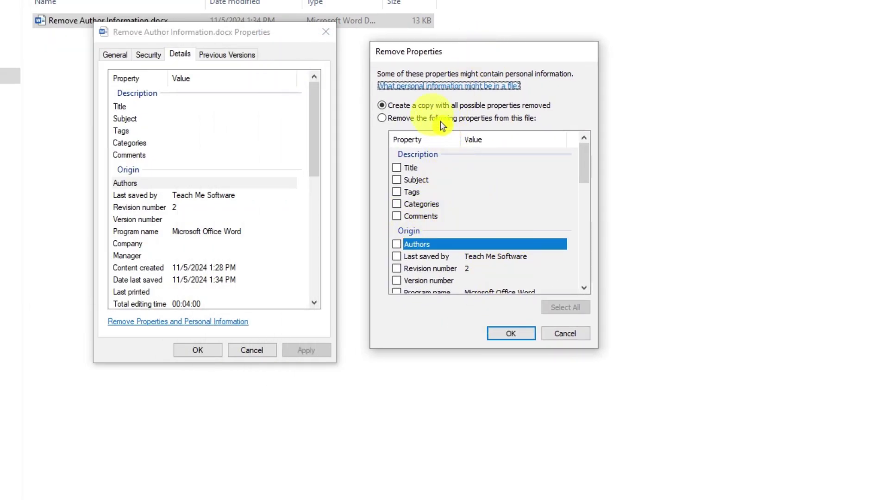
- Remove all properties from this file itself, retrying once, then close the Properties dialog
left_click(382, 119)
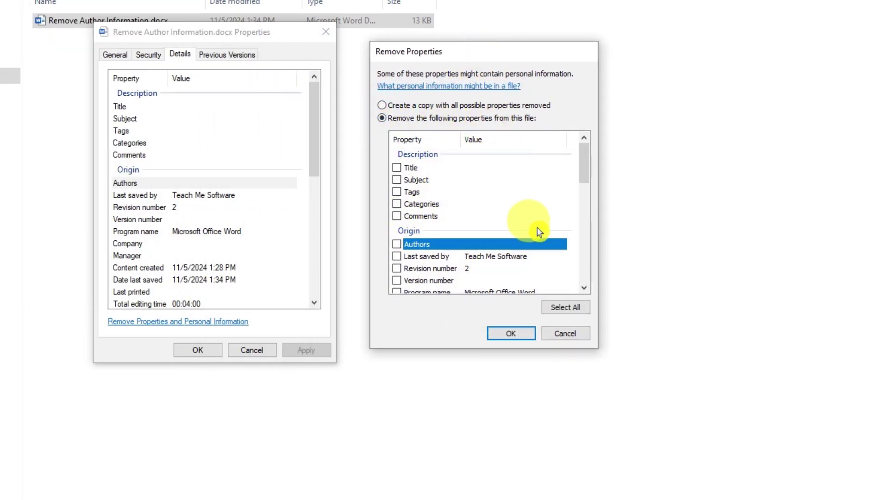
left_click(565, 312)
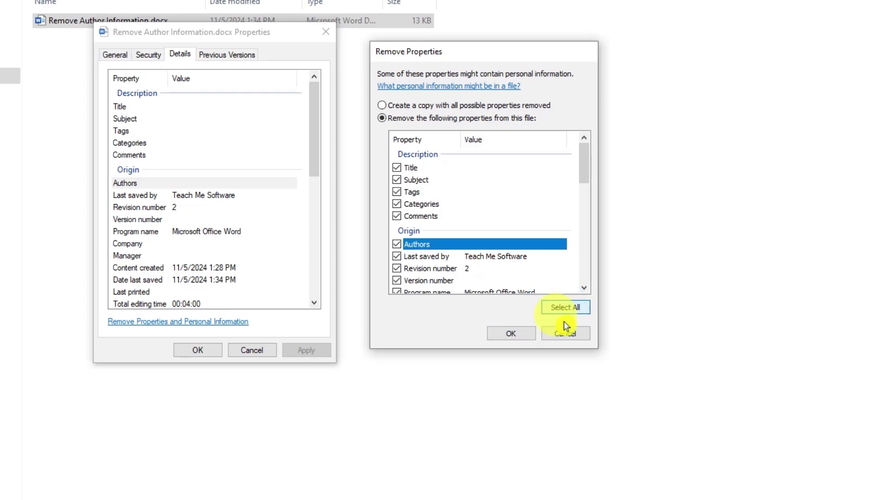
left_click(512, 338)
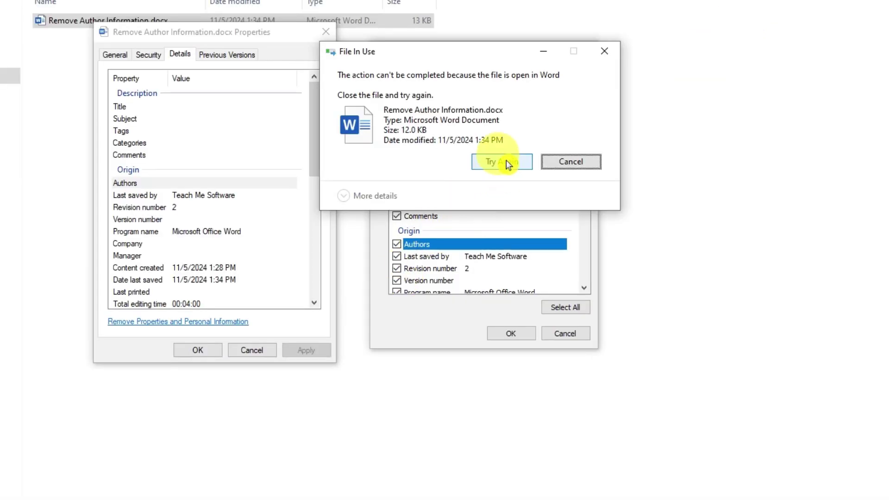
left_click(507, 162)
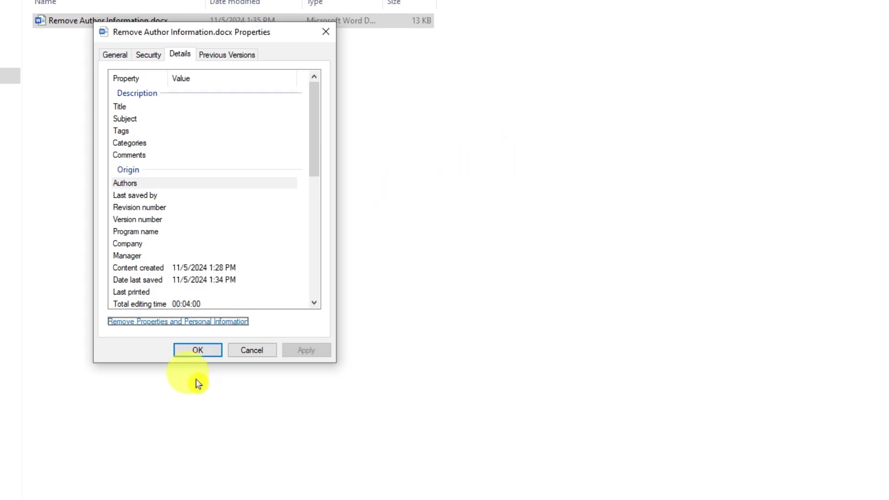
left_click(191, 351)
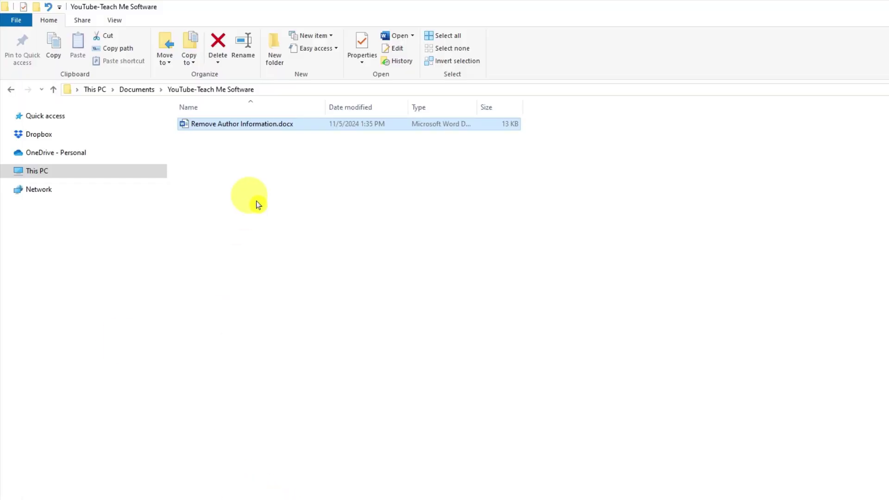
double_click(186, 125)
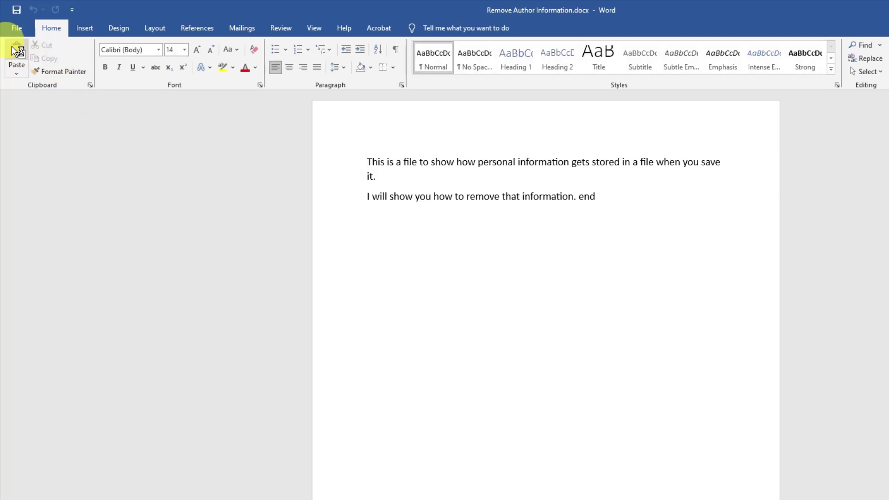
left_click(17, 29)
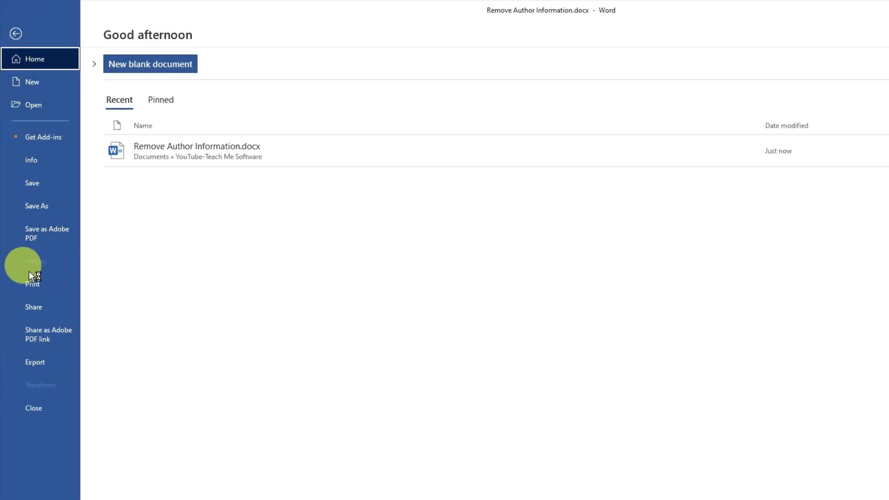
left_click(37, 165)
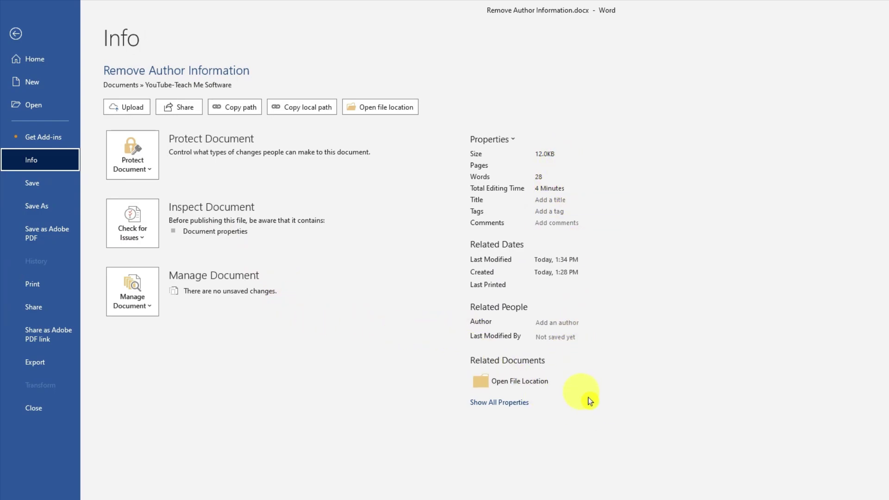
left_click(18, 34)
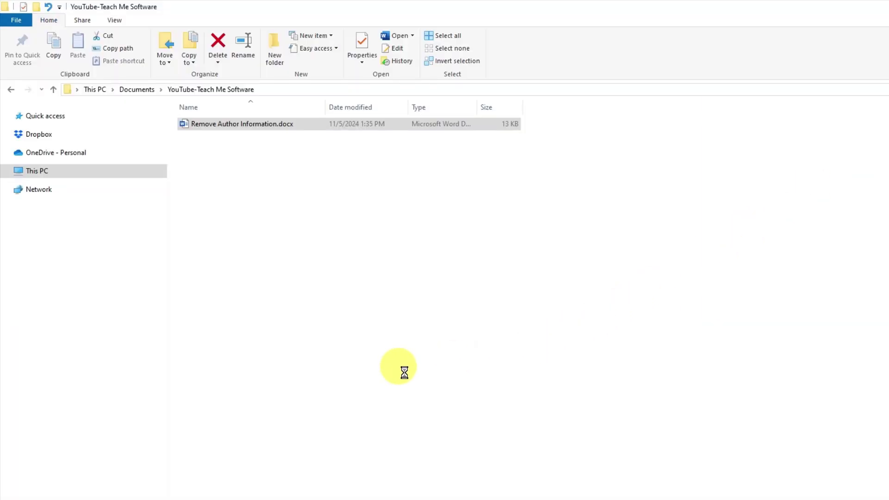
- Check the docx's Details tab shows Authors and last-saved-by blank, then close Properties
right_click(221, 127)
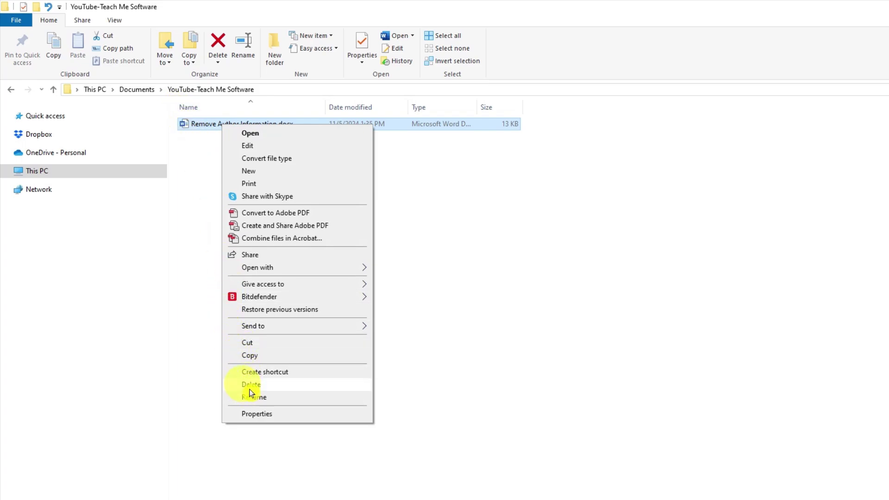
left_click(256, 413)
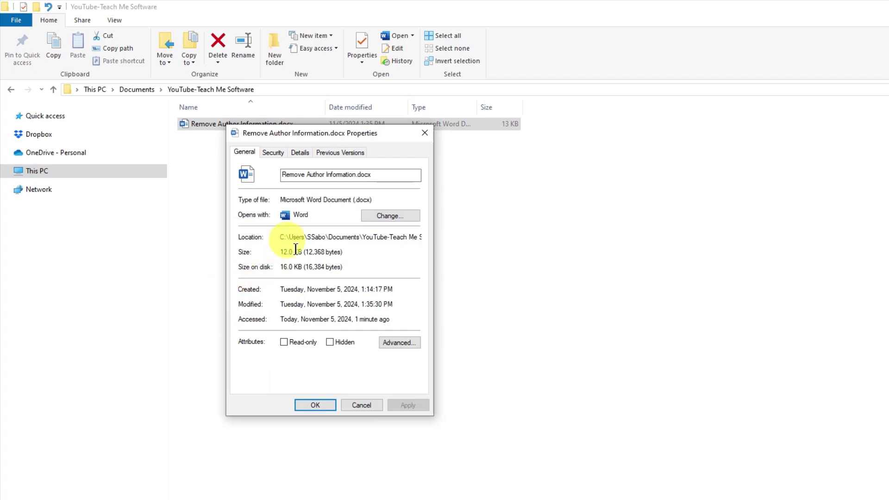
left_click(299, 153)
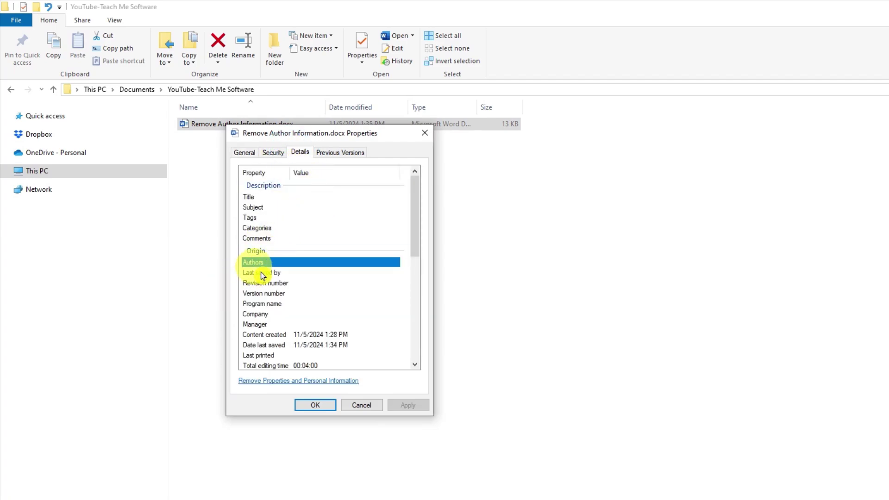
left_click(315, 404)
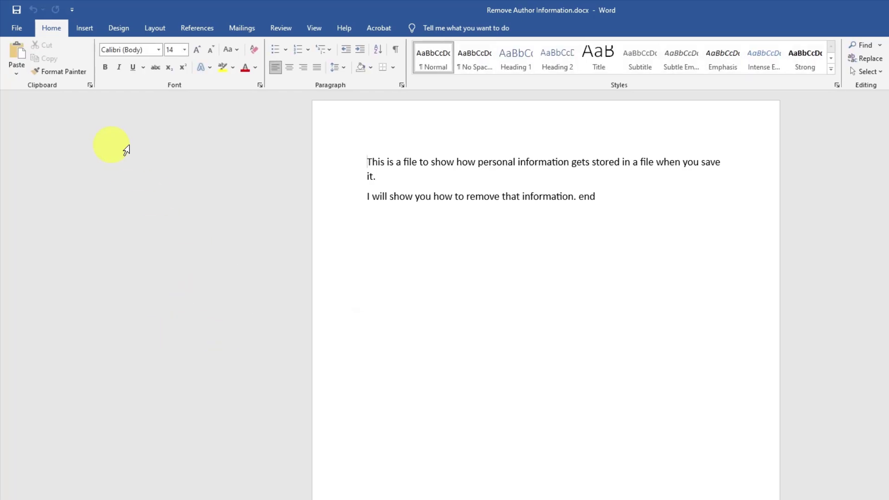
- Show the Info page for Remove Author Information.docx with its properties and related people
left_click(15, 28)
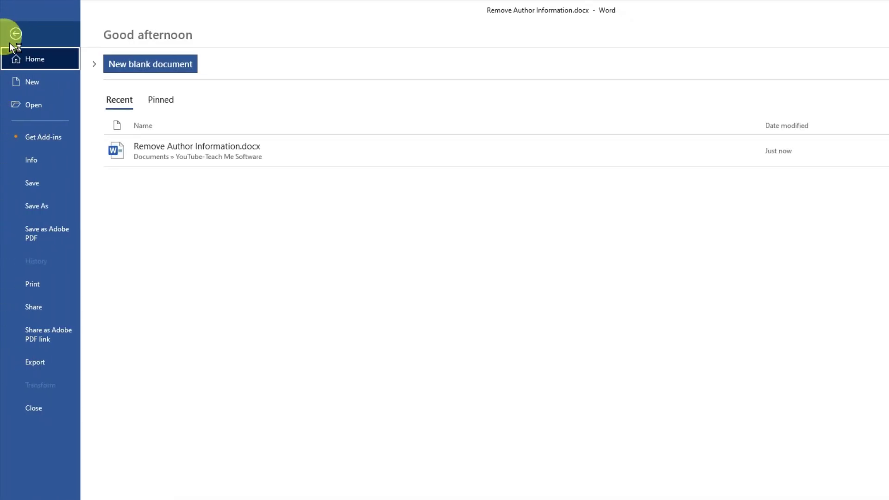
left_click(32, 160)
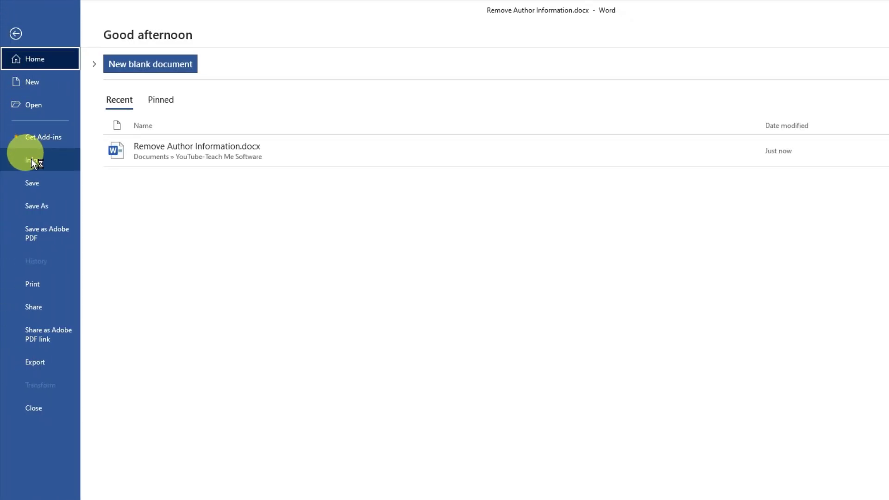